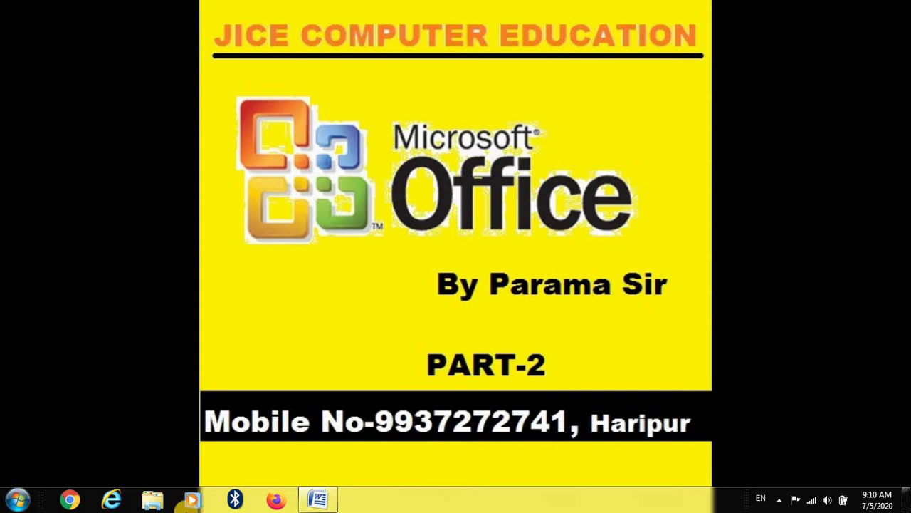
# Restore the MS WORD document, then expand the Microsoft Office folder under All Programs
pyautogui.click(319, 505)
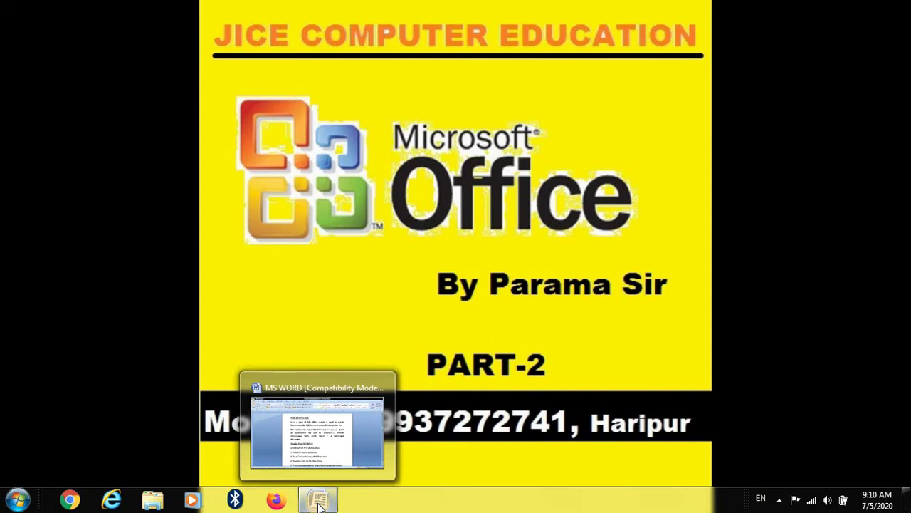
pyautogui.click(319, 506)
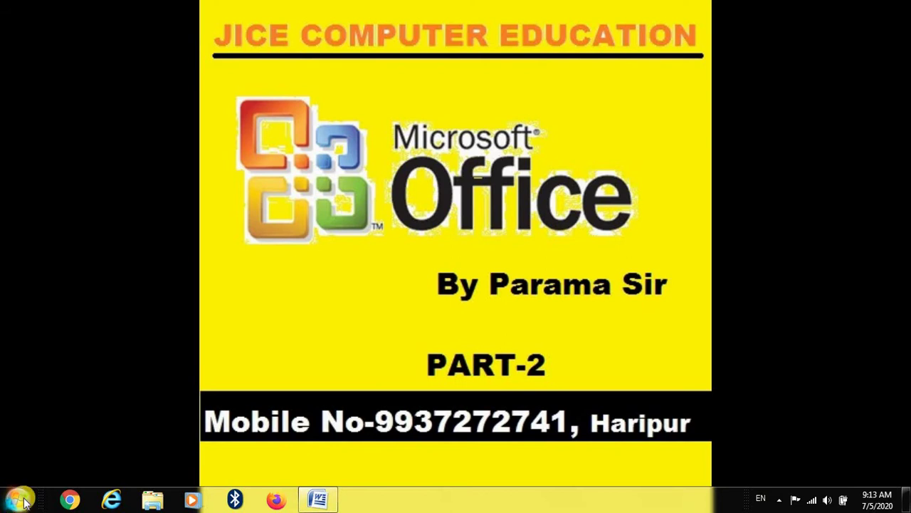
pyautogui.click(20, 499)
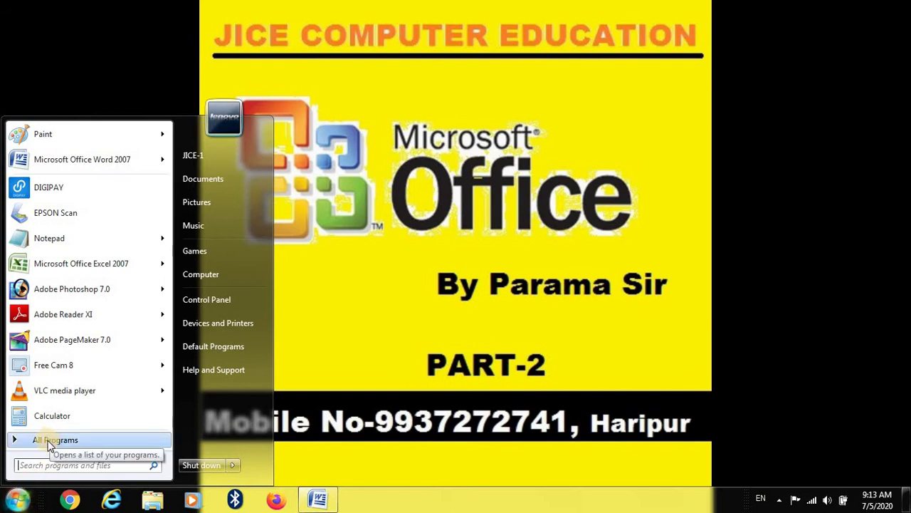
pyautogui.click(49, 442)
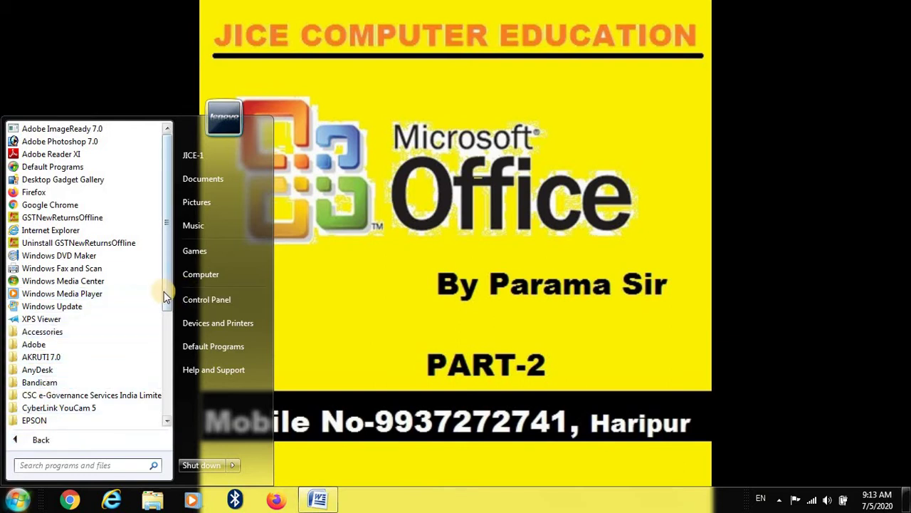
pyautogui.moveTo(165, 298); pyautogui.dragTo(154, 378)
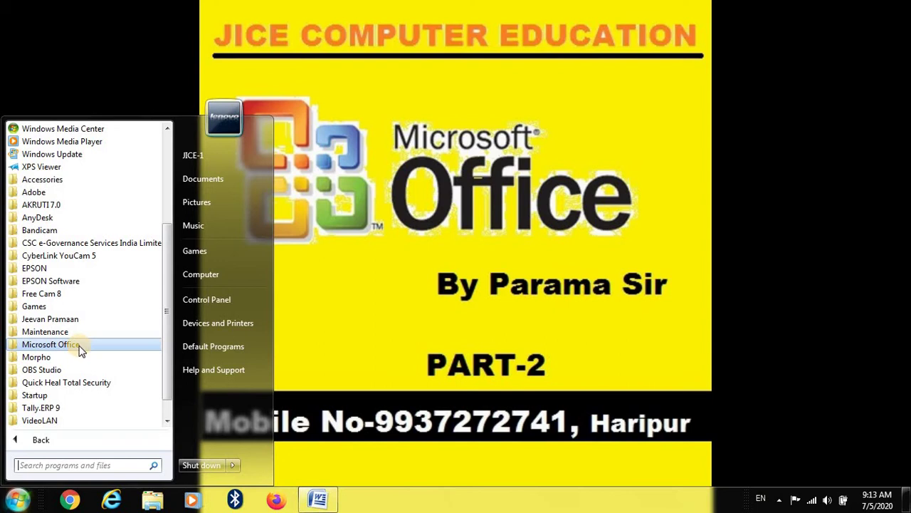
pyautogui.click(80, 348)
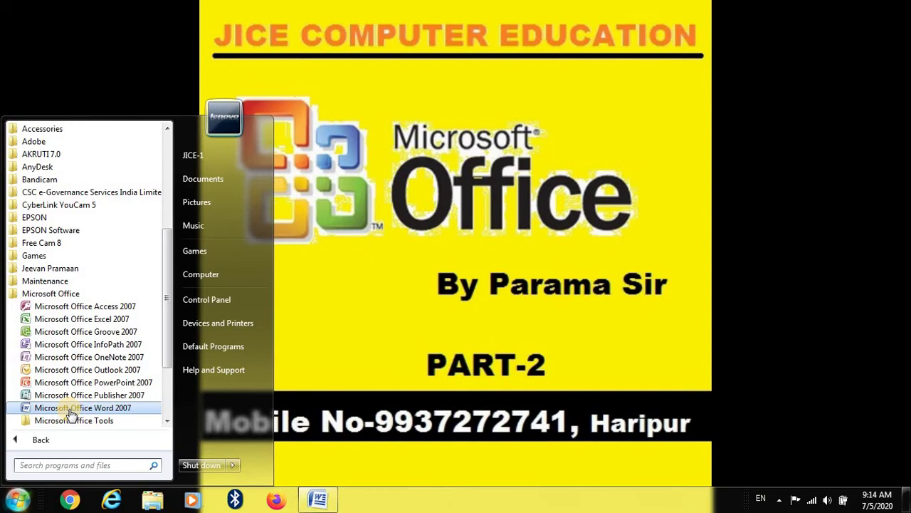
# Launch Microsoft Office Word 2007 and maximize its window showing blank Document2
pyautogui.click(71, 411)
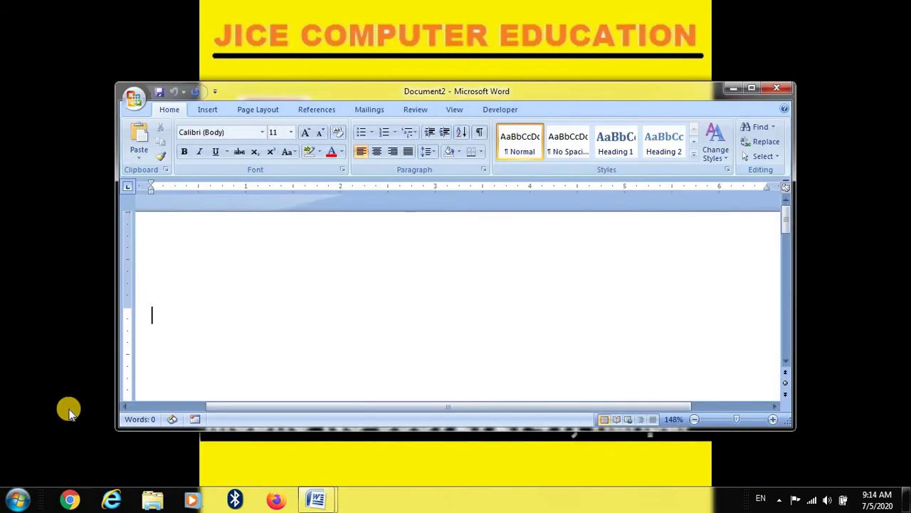
pyautogui.click(751, 88)
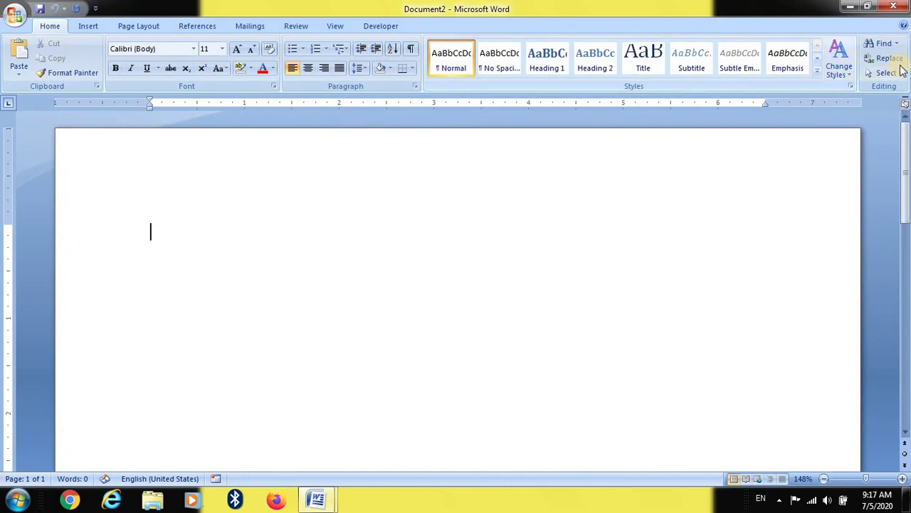
# Browse the Insert, Page Layout, References, Mailings, Review and View ribbon tabs in turn
pyautogui.click(88, 27)
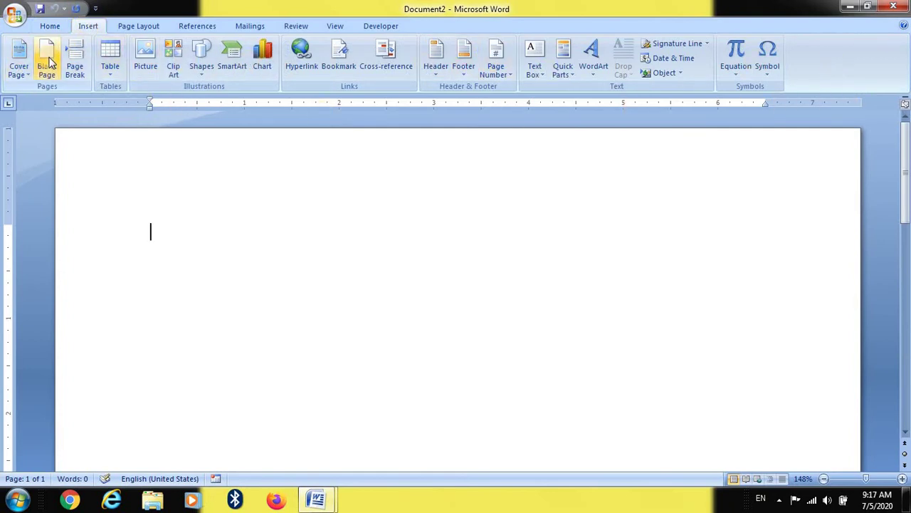
pyautogui.click(135, 27)
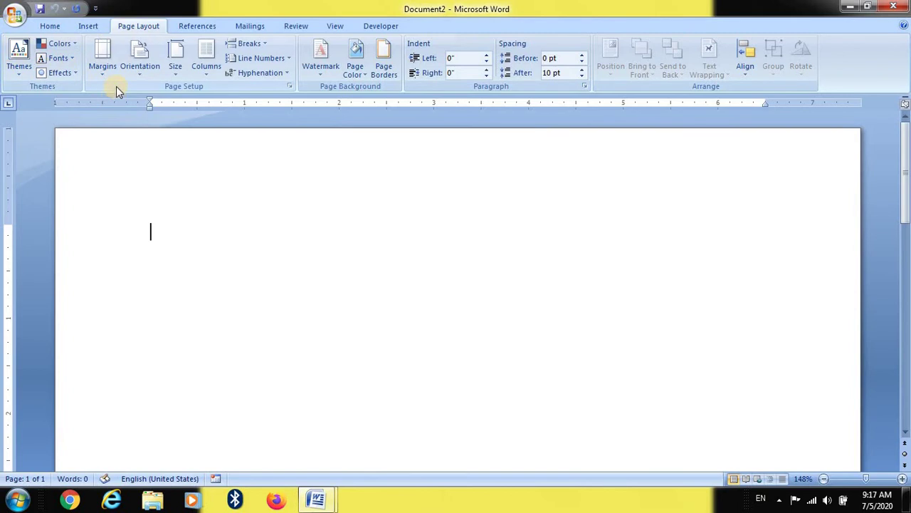
pyautogui.click(205, 28)
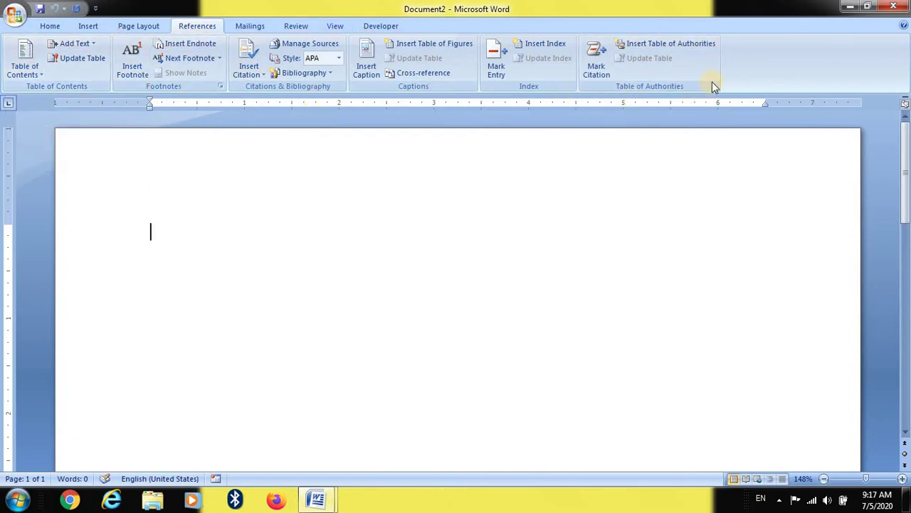
pyautogui.click(256, 28)
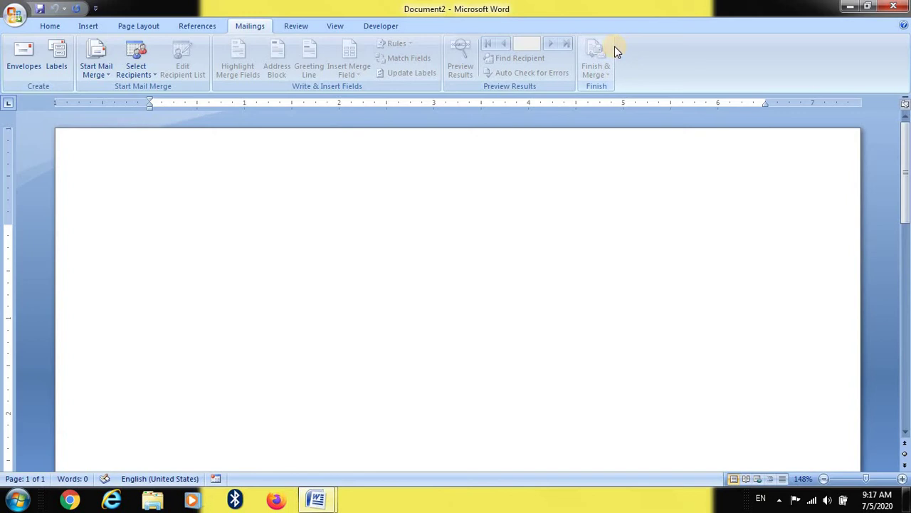
pyautogui.click(294, 27)
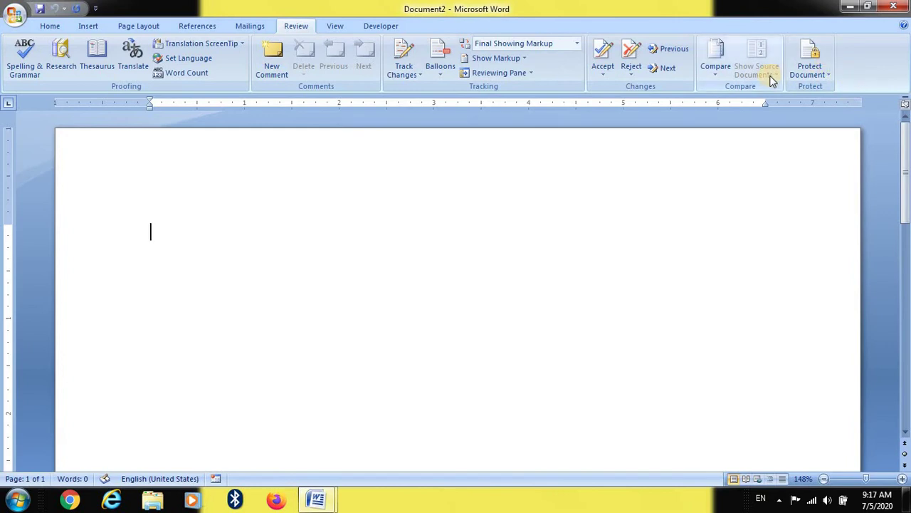
pyautogui.click(336, 27)
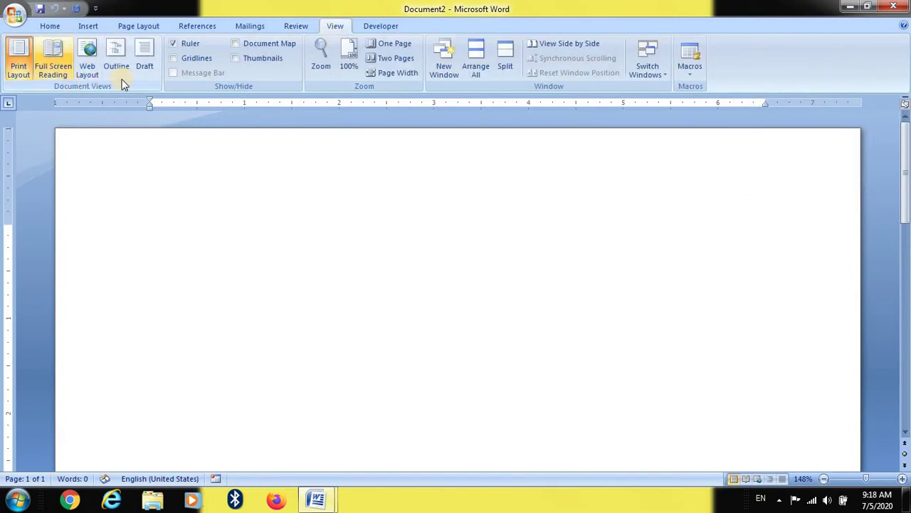
# Switch the ribbon to the Developer tab with its macro, control and XML commands
pyautogui.click(381, 29)
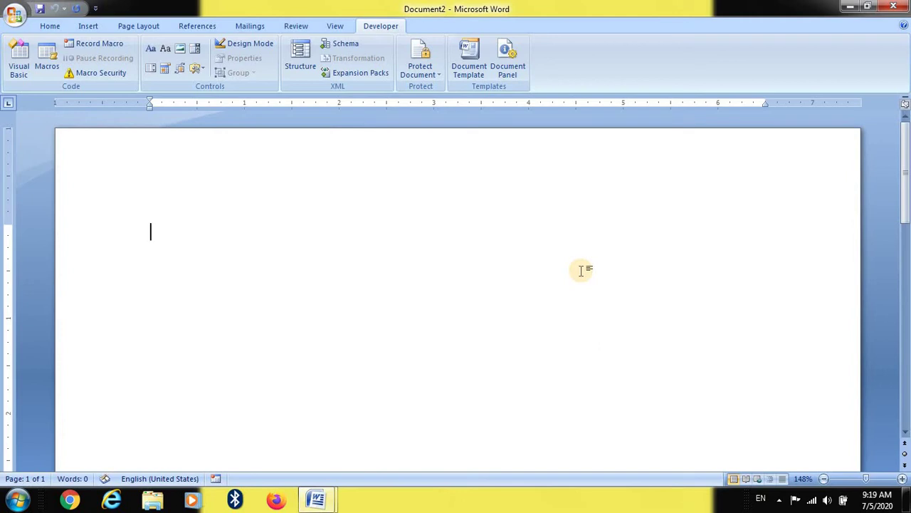
# Type a long row of capital A's on the first line, select it, then start a new line
pyautogui.write('aaaa')
pyautogui.press('BackSpace')
pyautogui.press('BackSpace')
pyautogui.press('BackSpace')
pyautogui.press('BackSpace')
pyautogui.write('A')
pyautogui.write('AAAAAAAAAAAAAAAAAAAAAAAAAAAAAAAAAAAA')
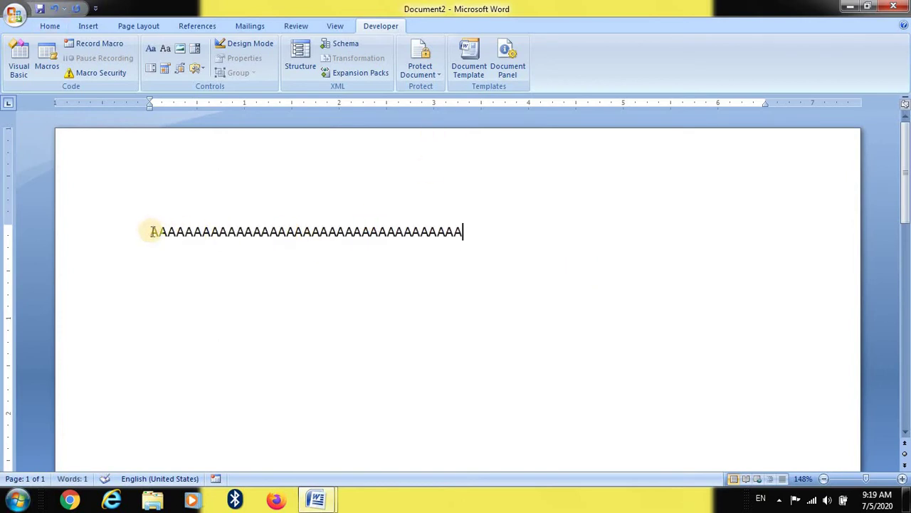
pyautogui.moveTo(152, 232)
pyautogui.mouseDown()
pyautogui.moveTo(456, 216)
pyautogui.moveTo(456, 100)
pyautogui.mouseUp()
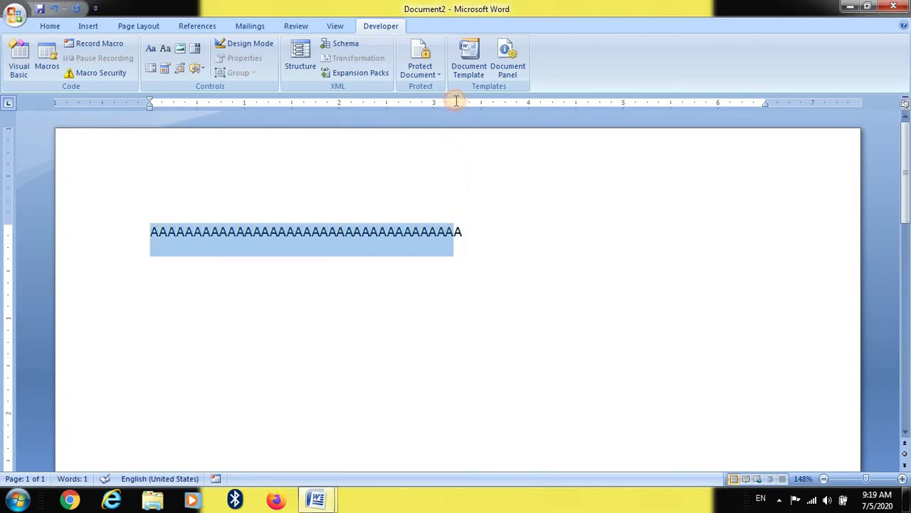
pyautogui.click(528, 281)
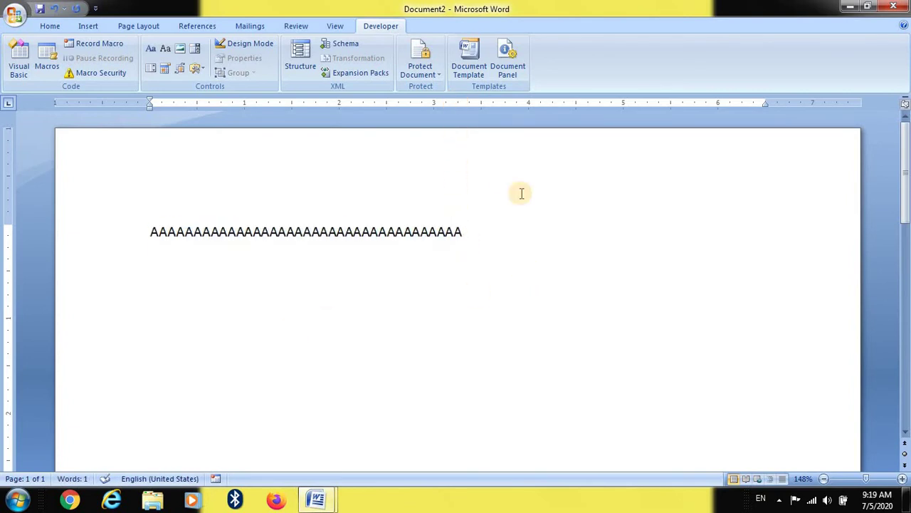
pyautogui.press('Return')
pyautogui.press('Return')
# Type a long row of capital B's below the line of A's
pyautogui.write('B')
pyautogui.write('BBBBBBBBBBBBBBBBBBBBBBBBBBBBBBBBBBBBB')
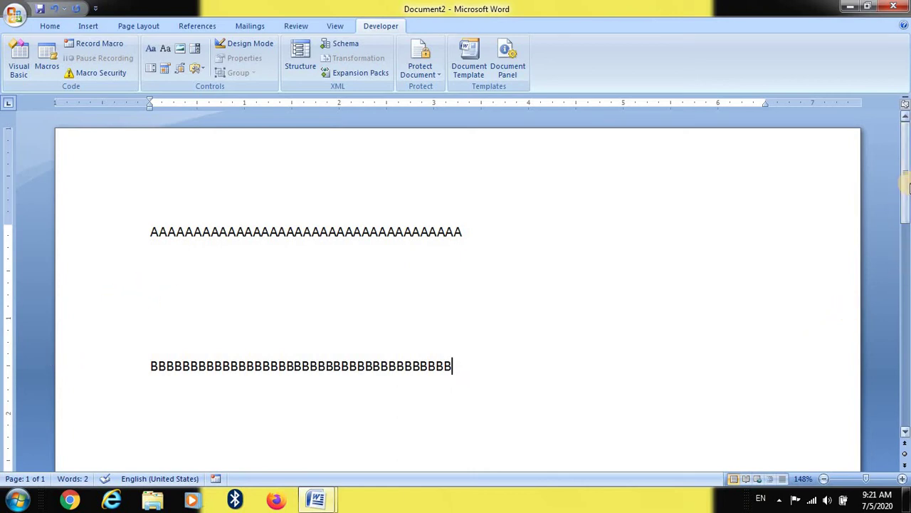
# Scroll slightly and set the page zoom to 100%
pyautogui.moveTo(906, 185)
pyautogui.mouseDown()
pyautogui.moveTo(906, 262)
pyautogui.moveTo(906, 178)
pyautogui.mouseUp()
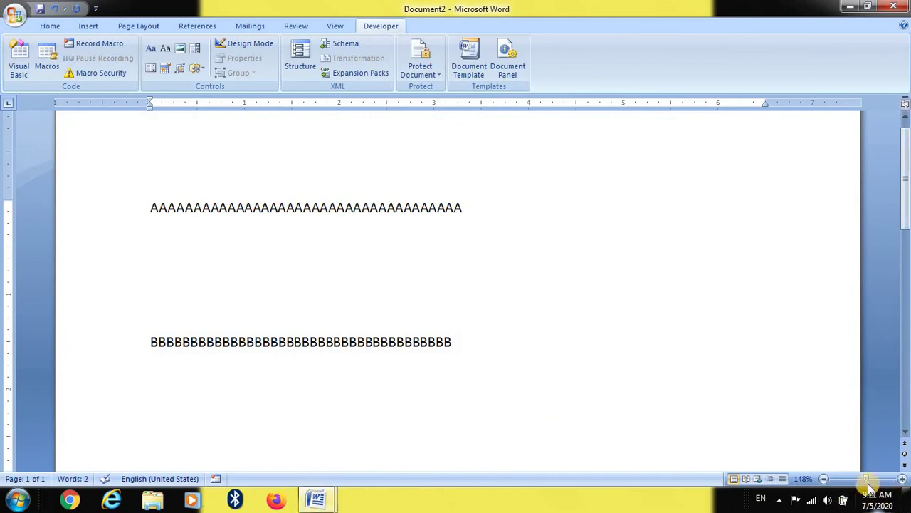
pyautogui.moveTo(866, 482)
pyautogui.mouseDown()
pyautogui.moveTo(881, 482)
pyautogui.moveTo(863, 484)
pyautogui.mouseUp()
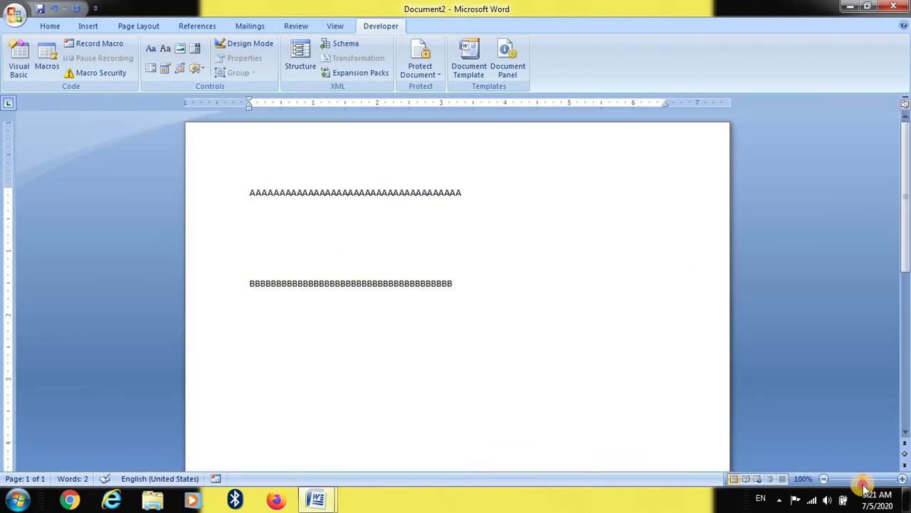
pyautogui.moveTo(862, 484); pyautogui.dragTo(881, 484)
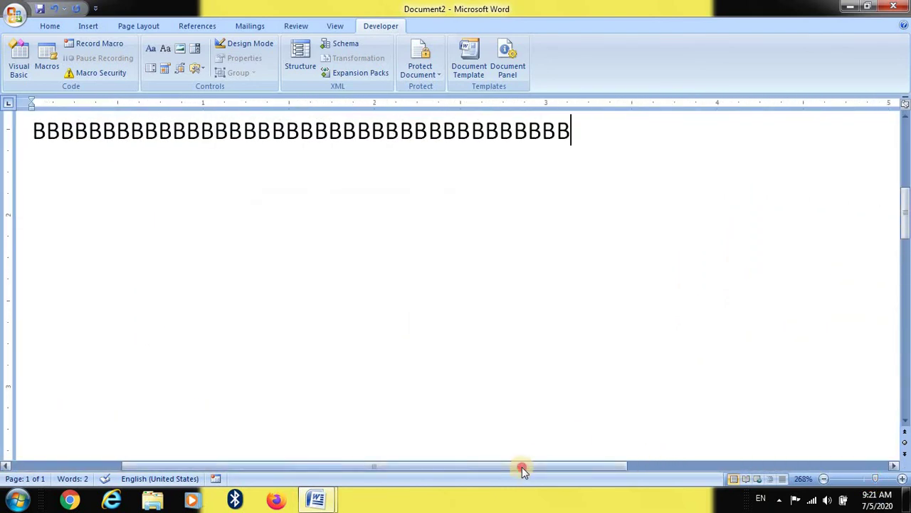
pyautogui.moveTo(522, 467)
pyautogui.mouseDown()
pyautogui.moveTo(369, 461)
pyautogui.moveTo(657, 467)
pyautogui.mouseUp()
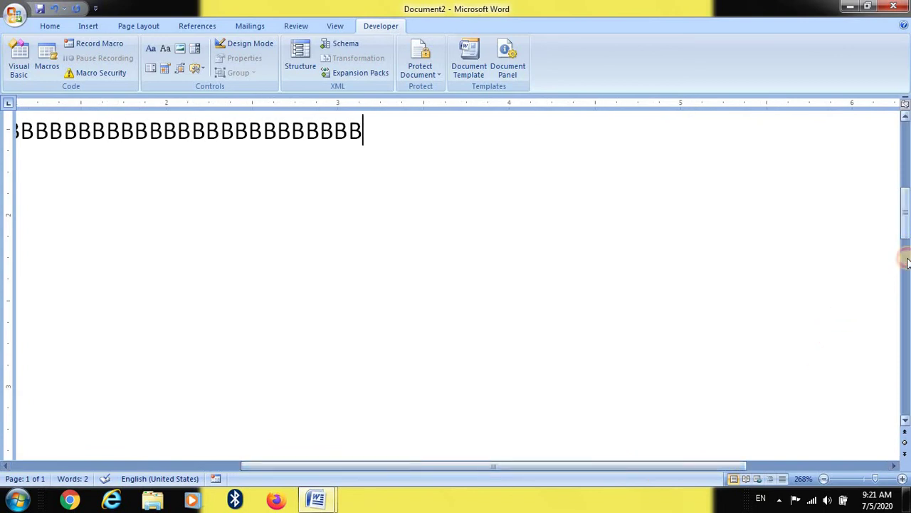
pyautogui.moveTo(905, 221); pyautogui.dragTo(903, 258)
pyautogui.moveTo(609, 467); pyautogui.dragTo(518, 467)
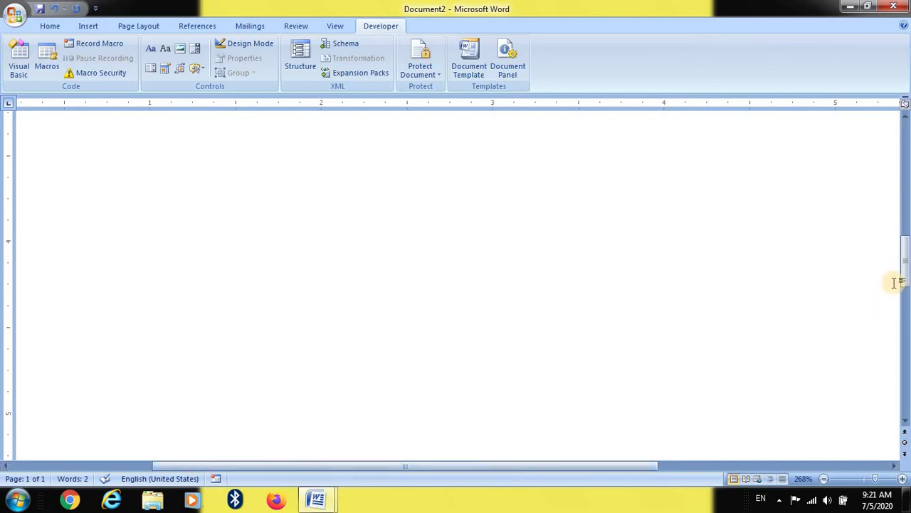
pyautogui.moveTo(906, 262); pyautogui.dragTo(906, 188)
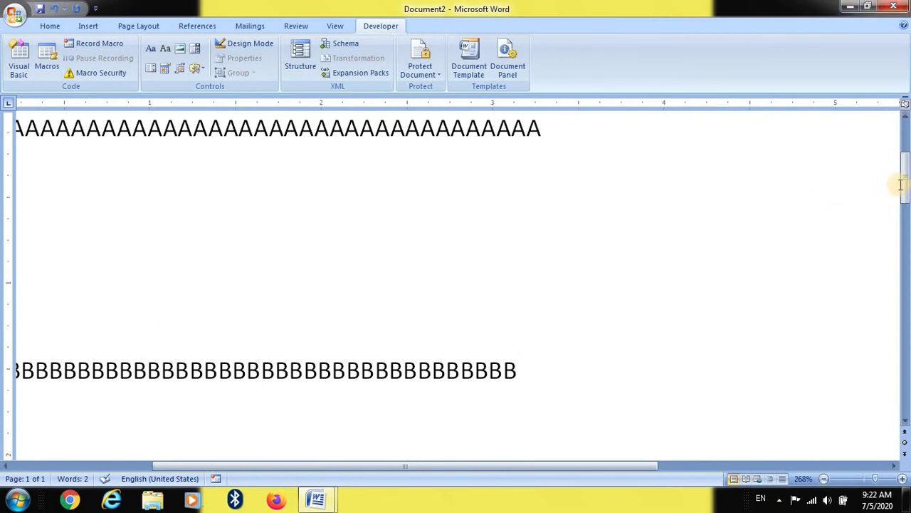
pyautogui.moveTo(397, 466)
pyautogui.mouseDown()
pyautogui.moveTo(283, 457)
pyautogui.moveTo(348, 460)
pyautogui.mouseUp()
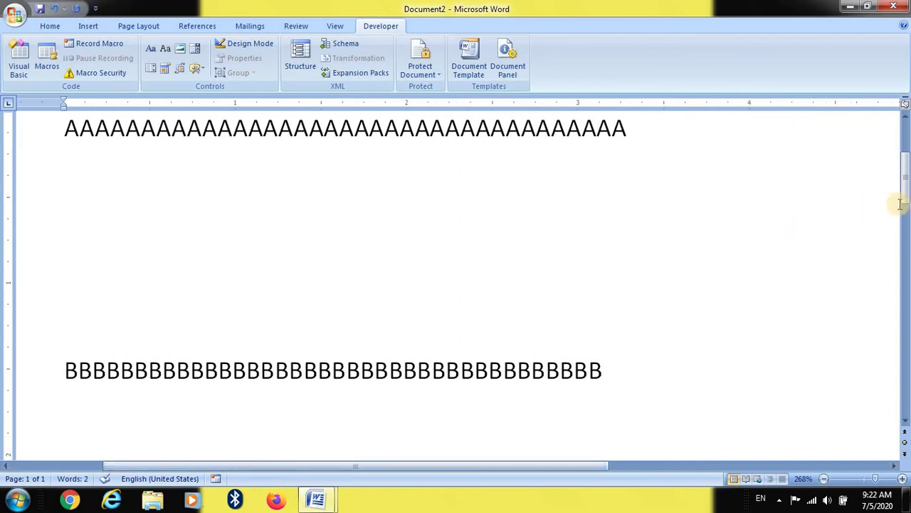
pyautogui.moveTo(906, 173); pyautogui.dragTo(907, 160)
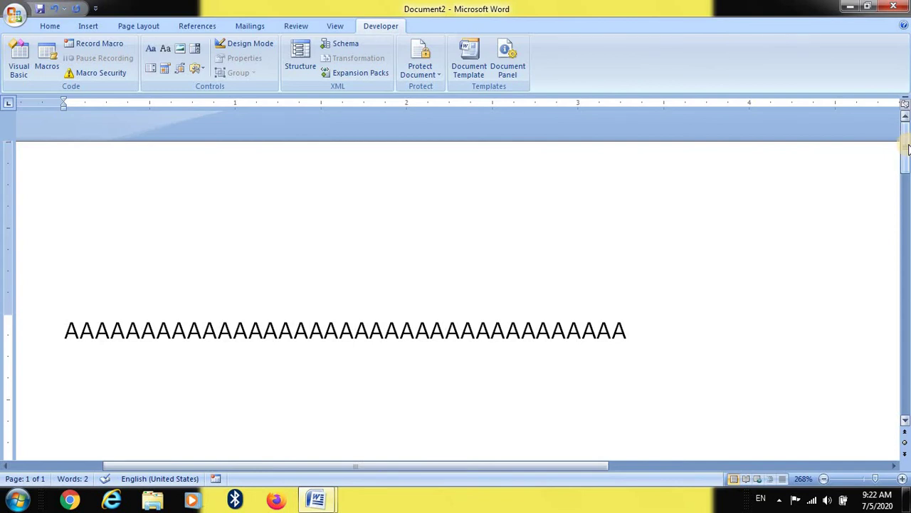
pyautogui.moveTo(907, 151)
pyautogui.mouseDown()
pyautogui.moveTo(907, 287)
pyautogui.moveTo(909, 246)
pyautogui.mouseUp()
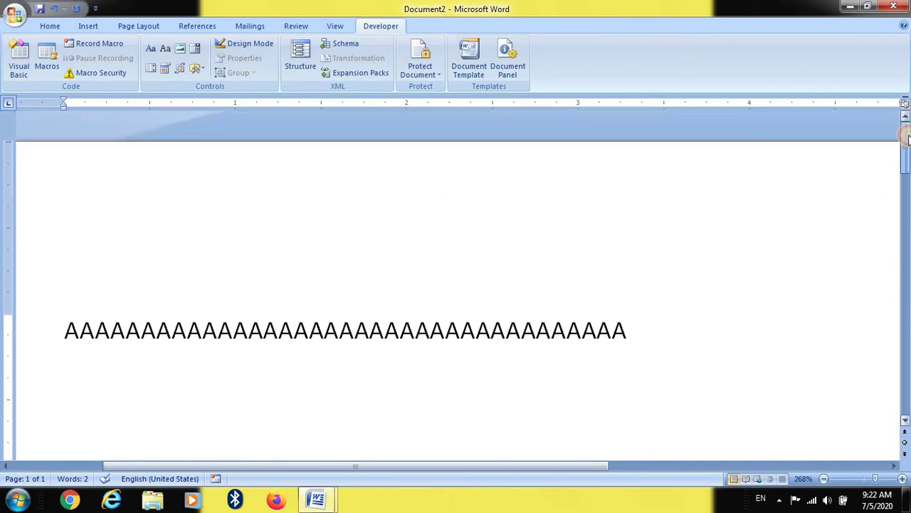
pyautogui.moveTo(909, 243)
pyautogui.mouseDown()
pyautogui.moveTo(901, 382)
pyautogui.moveTo(907, 146)
pyautogui.moveTo(906, 371)
pyautogui.mouseUp()
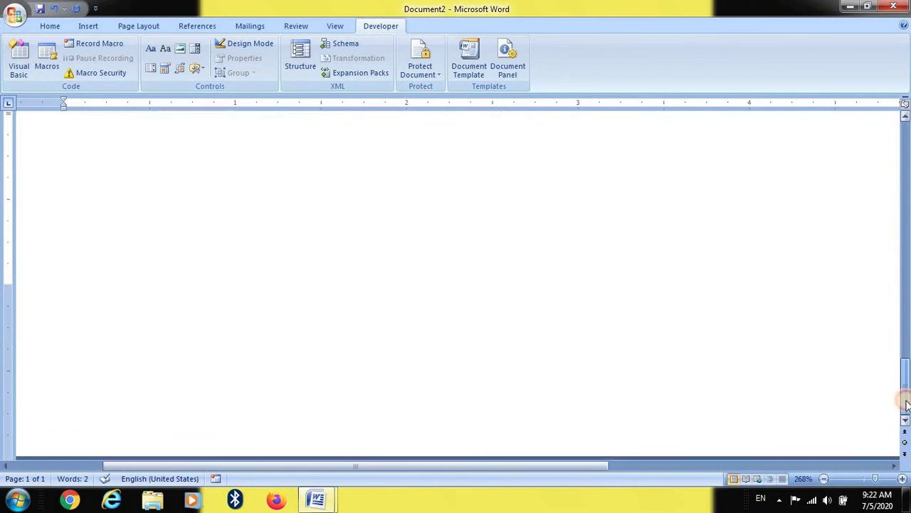
pyautogui.moveTo(908, 281); pyautogui.dragTo(904, 188)
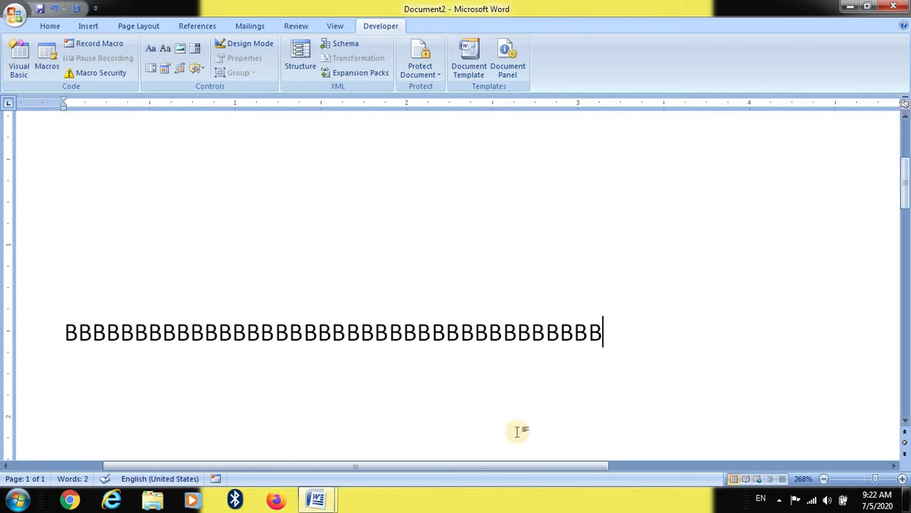
# Append many more capital B's to the B line until it wraps onto a second line
pyautogui.moveTo(483, 472); pyautogui.dragTo(351, 467)
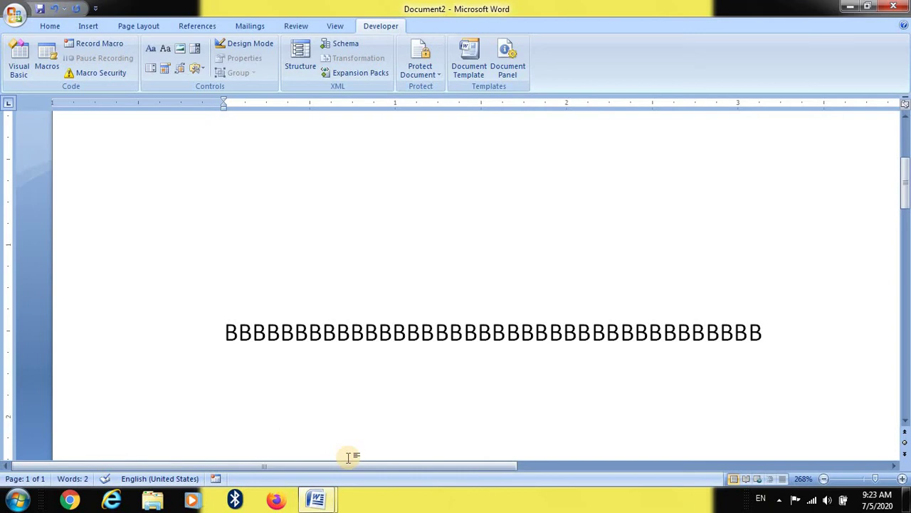
pyautogui.moveTo(346, 465)
pyautogui.mouseDown()
pyautogui.moveTo(739, 463)
pyautogui.moveTo(299, 466)
pyautogui.mouseUp()
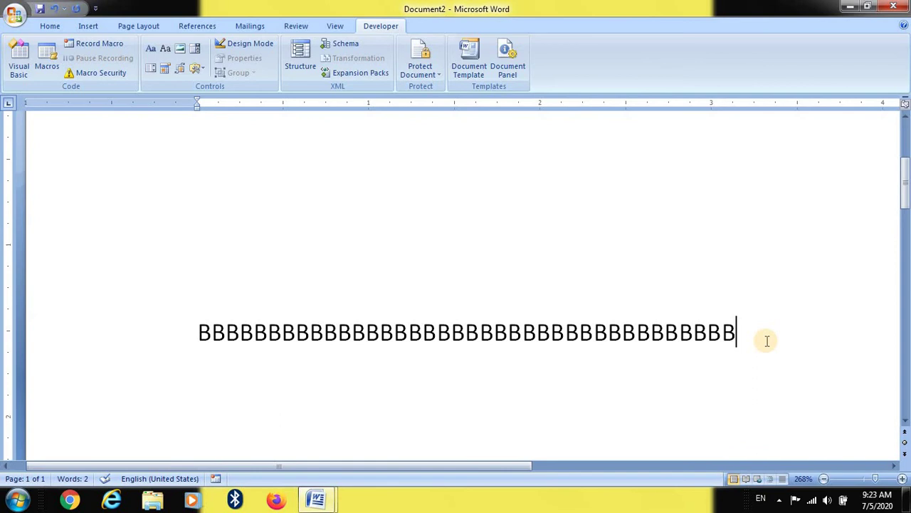
pyautogui.write('BBBBBBBBBBBBBBBBBBBBBBBBBBBBBBBBBBBBBBBBBBBB')
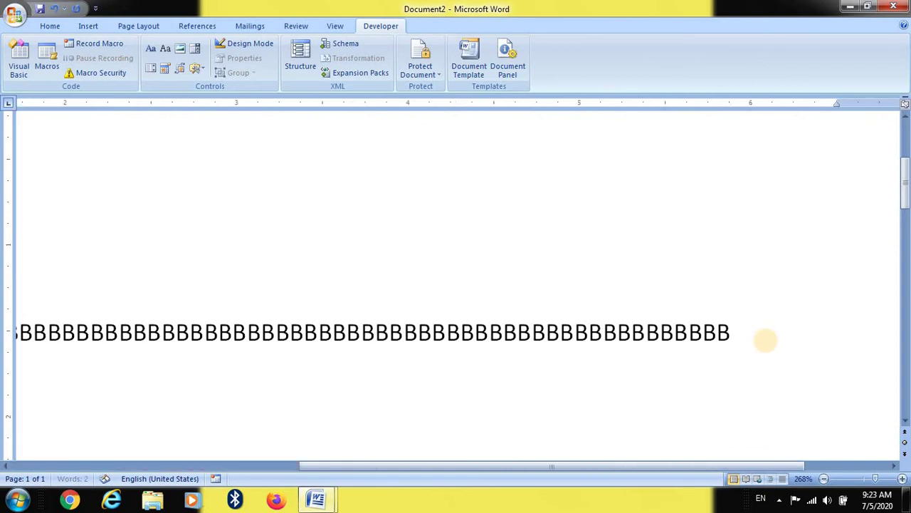
pyautogui.write('BBBBBBBBBB')
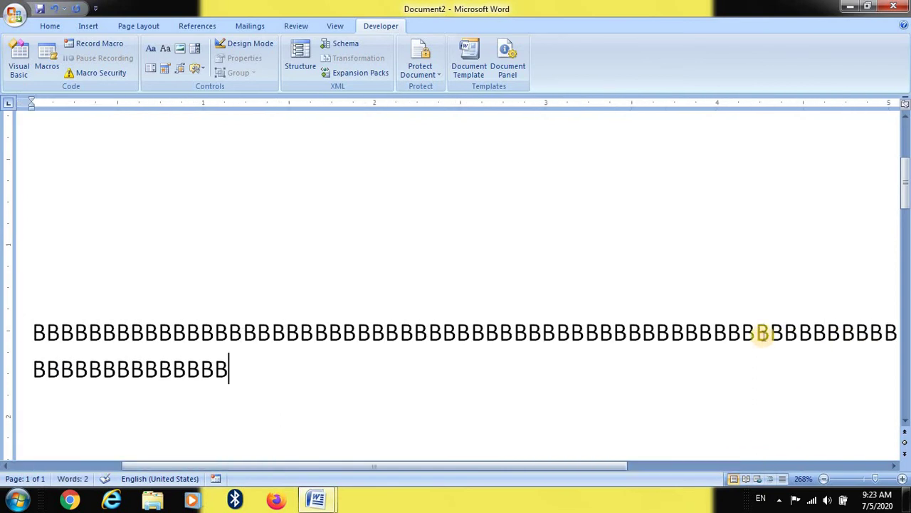
pyautogui.moveTo(482, 466); pyautogui.dragTo(325, 466)
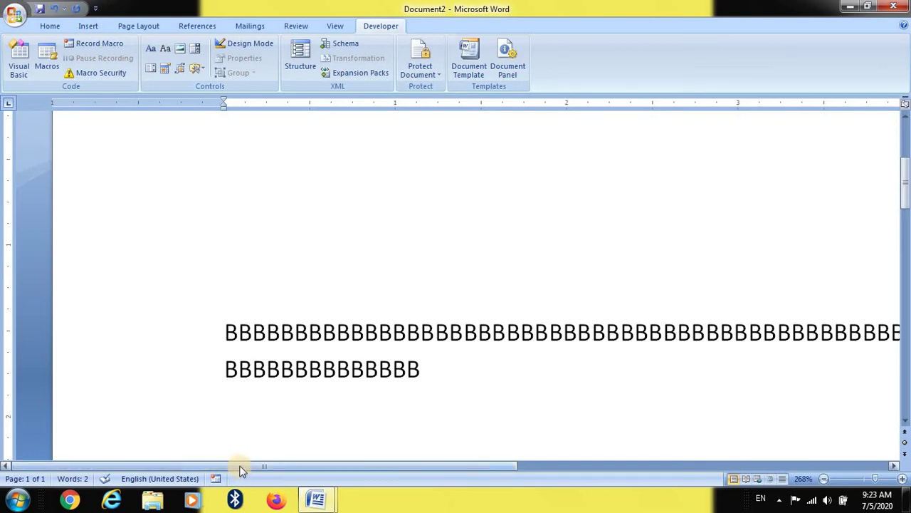
pyautogui.moveTo(239, 467)
pyautogui.mouseDown()
pyautogui.moveTo(373, 474)
pyautogui.moveTo(632, 463)
pyautogui.mouseUp()
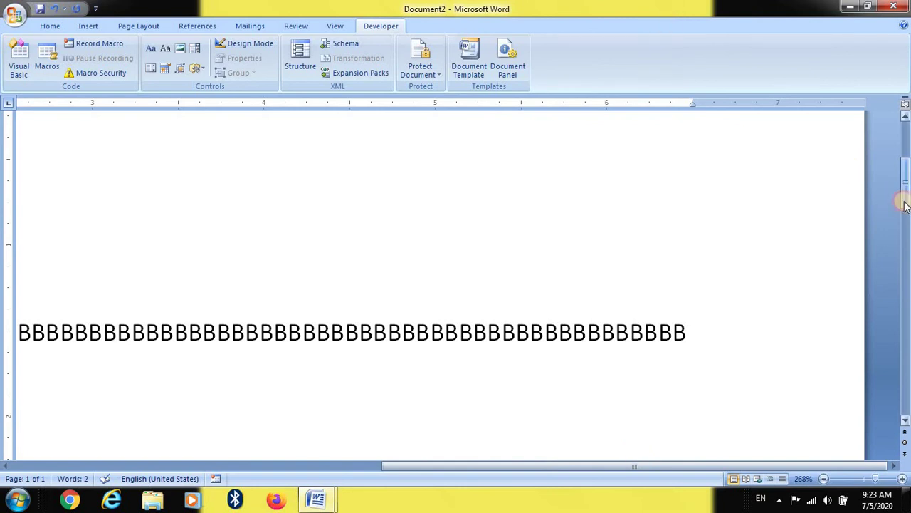
pyautogui.moveTo(905, 208); pyautogui.dragTo(905, 219)
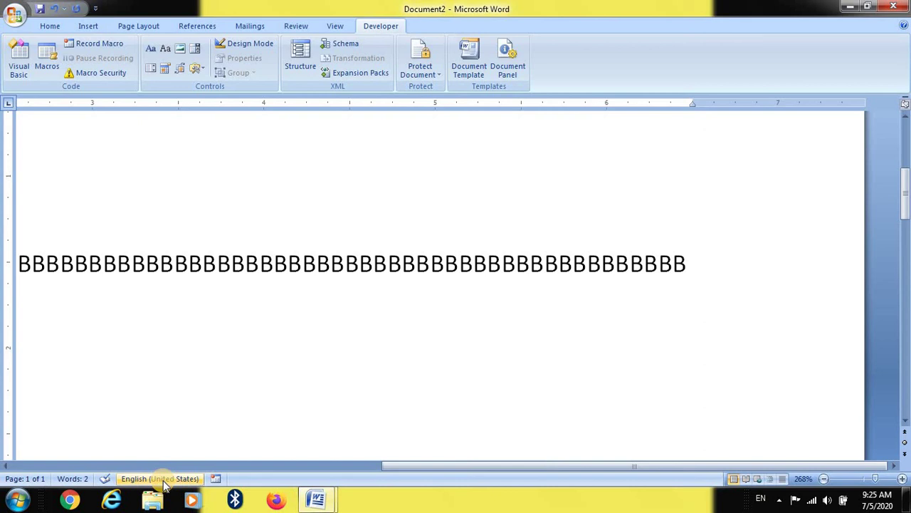
# Zoom out to about 26% so the whole page fits on screen
pyautogui.scroll(-1, 349, 437)
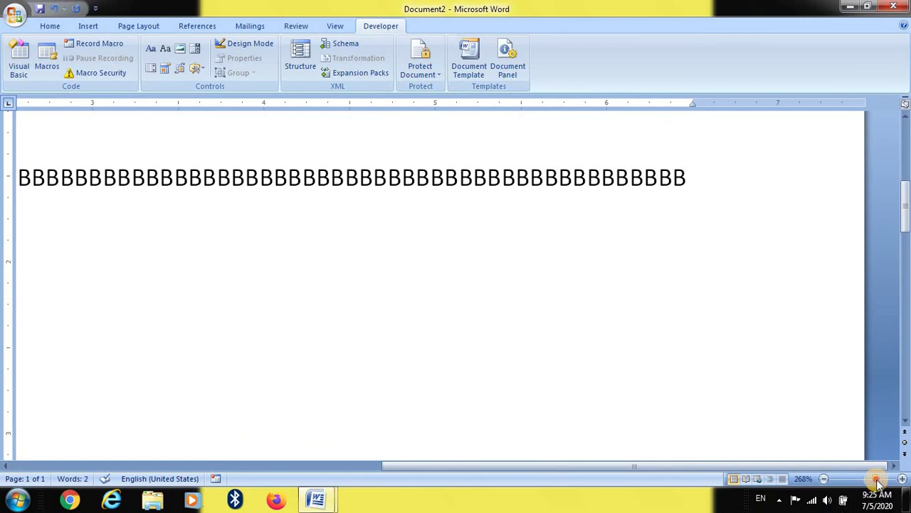
pyautogui.moveTo(876, 479)
pyautogui.mouseDown()
pyautogui.moveTo(890, 485)
pyautogui.moveTo(837, 484)
pyautogui.mouseUp()
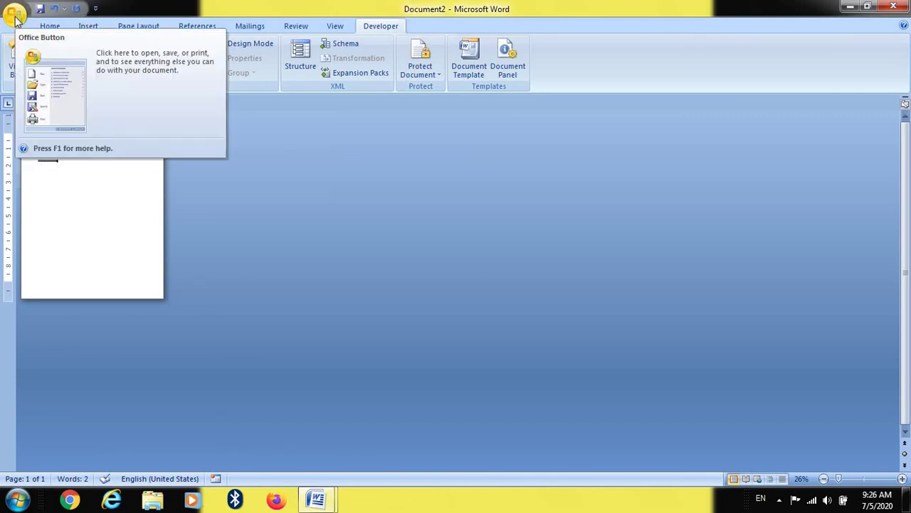
# Close Document2 without saving and return to the MS WORD document window
pyautogui.click(14, 15)
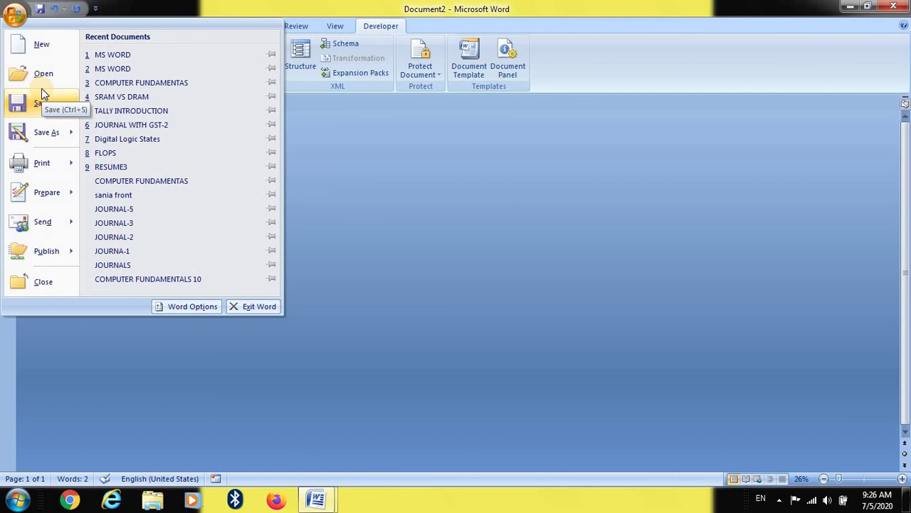
pyautogui.click(370, 211)
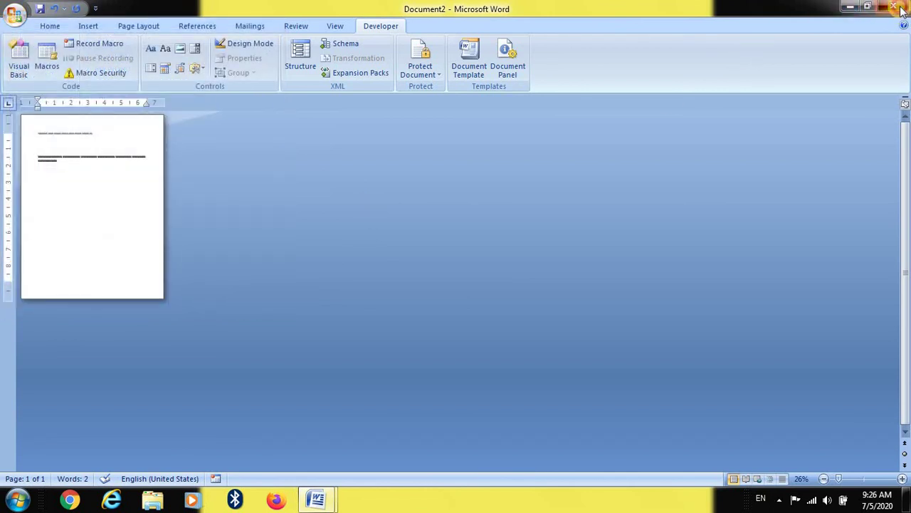
pyautogui.click(895, 7)
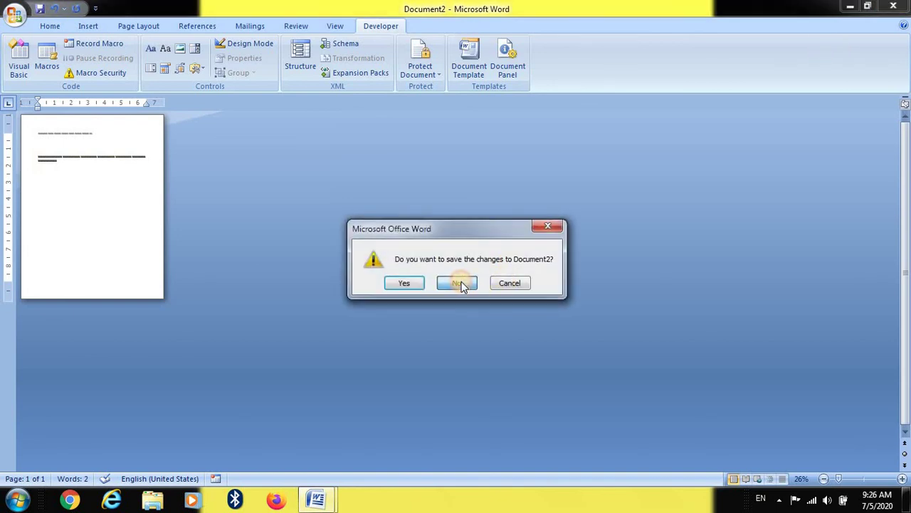
pyautogui.click(462, 285)
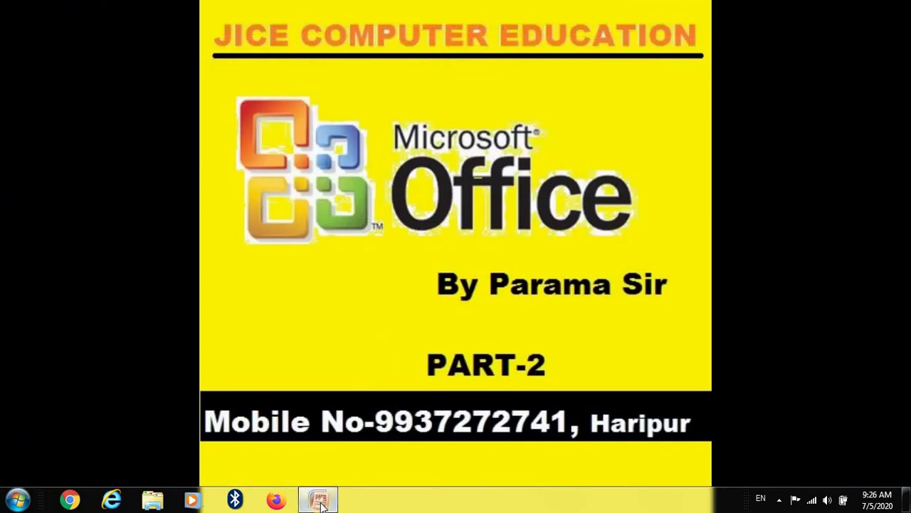
pyautogui.click(319, 501)
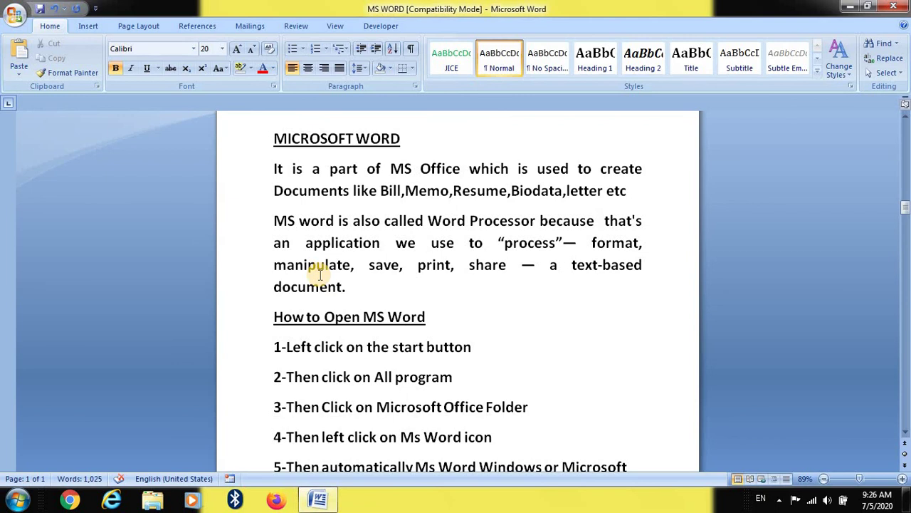
# Scroll past the remaining How to Open MS Word steps to the bottom of page 4
pyautogui.scroll(-1, 306, 287)
pyautogui.scroll(-2, 350, 287)
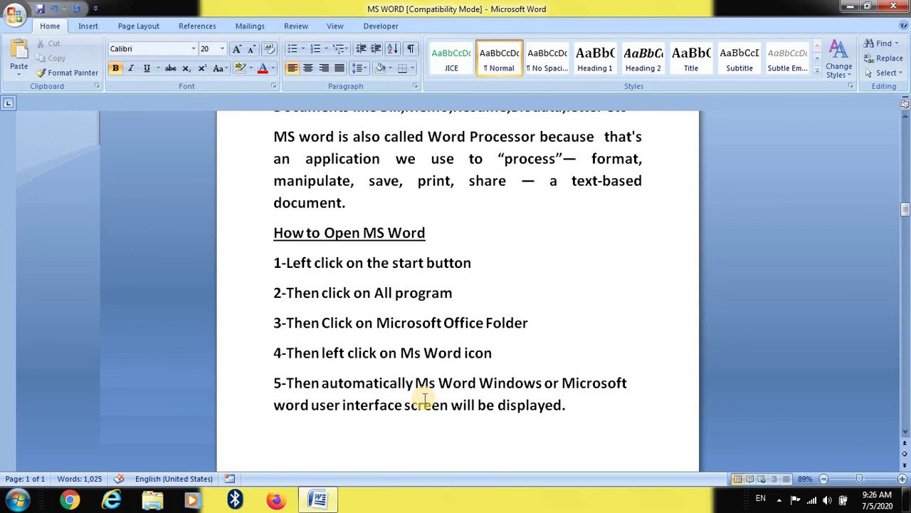
pyautogui.scroll(-1, 507, 315)
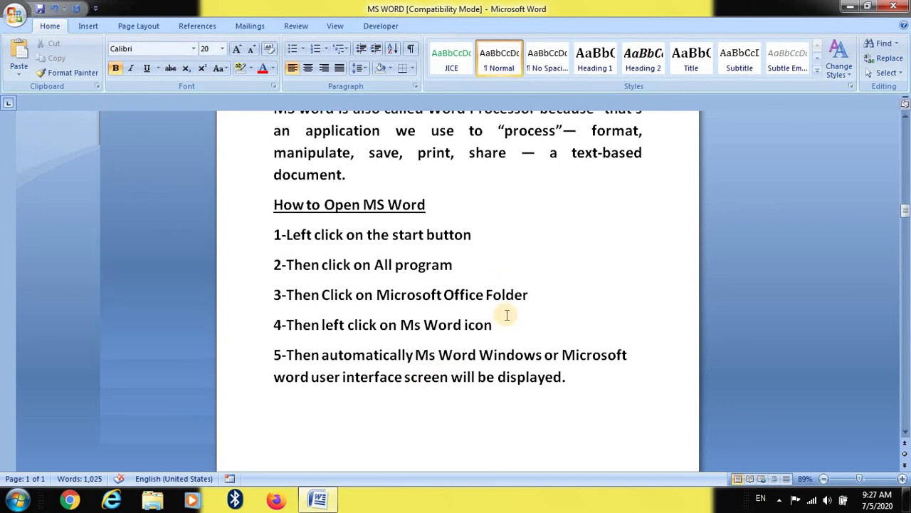
pyautogui.scroll(-3, 507, 315)
pyautogui.scroll(-2, 507, 315)
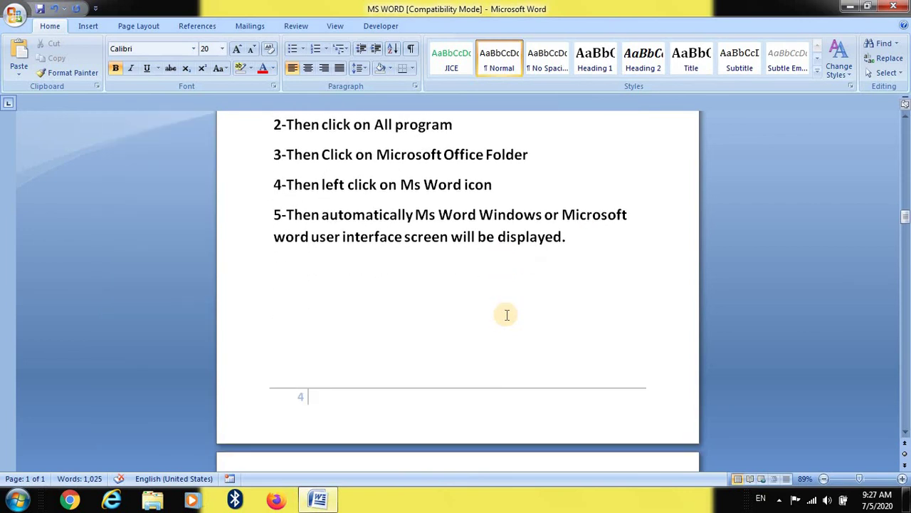
pyautogui.scroll(-3, 507, 314)
# Scroll to the diagram labelling the Quick Access Toolbar, Ribbon, Ruler and Status Bar
pyautogui.scroll(-2, 506, 317)
pyautogui.scroll(-4, 505, 317)
pyautogui.scroll(-2, 506, 317)
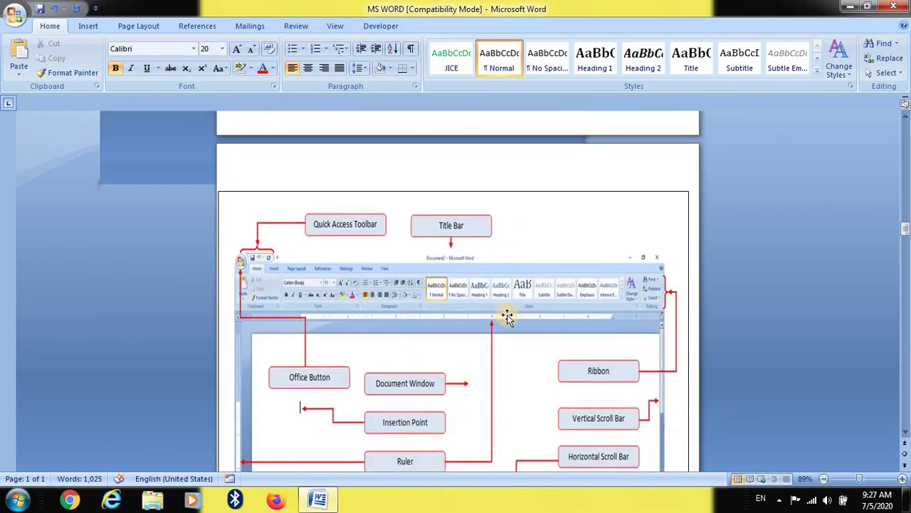
pyautogui.scroll(-2, 506, 317)
pyautogui.scroll(-1, 507, 316)
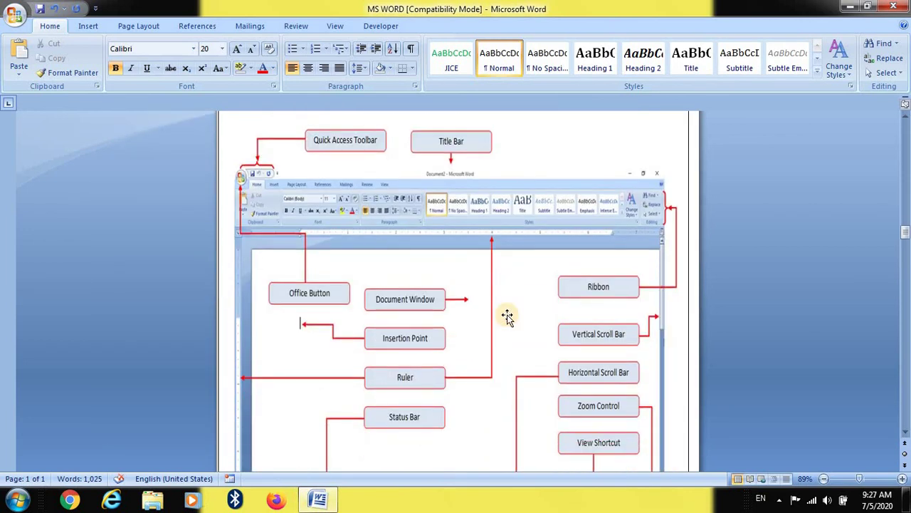
pyautogui.scroll(-1, 507, 316)
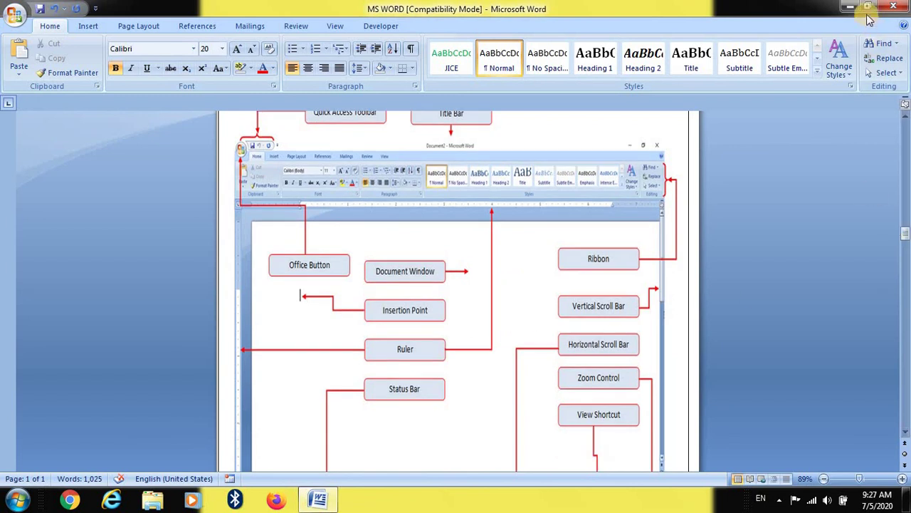
pyautogui.scroll(1, 637, 235)
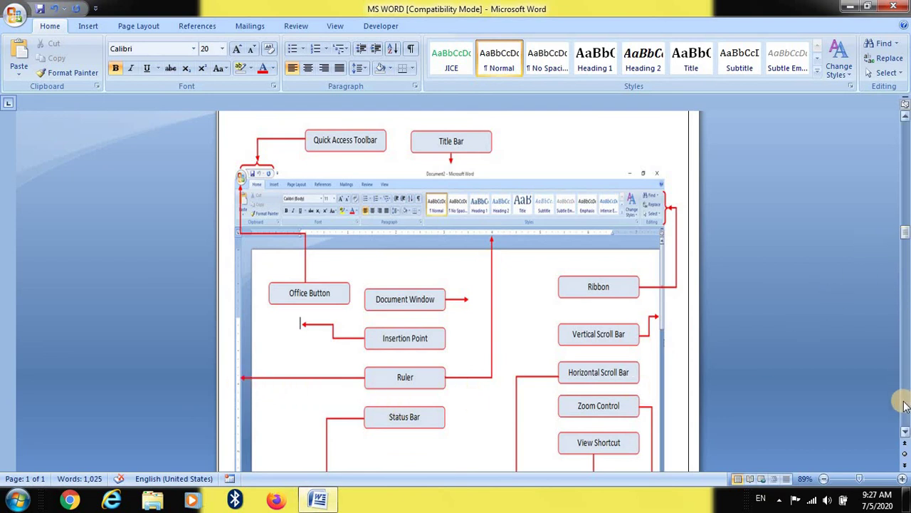
pyautogui.click(905, 432)
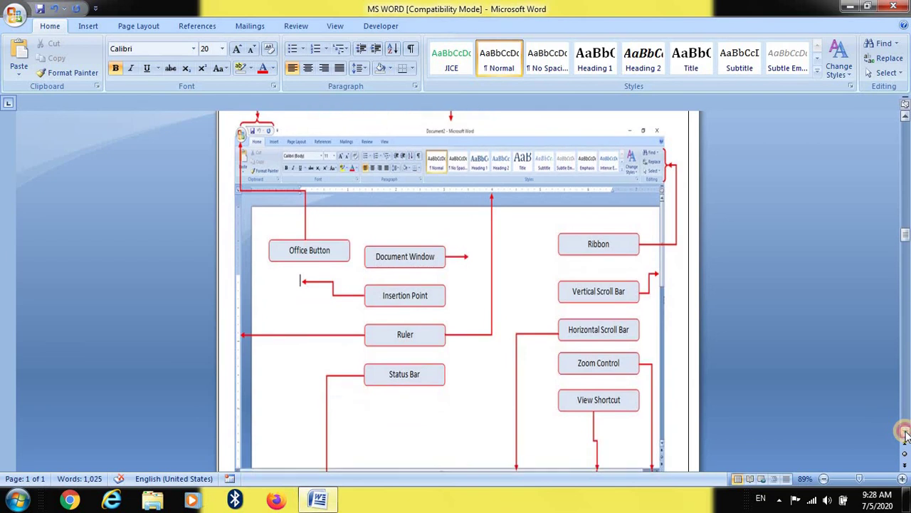
pyautogui.scroll(-2, 905, 432)
pyautogui.scroll(-1, 905, 435)
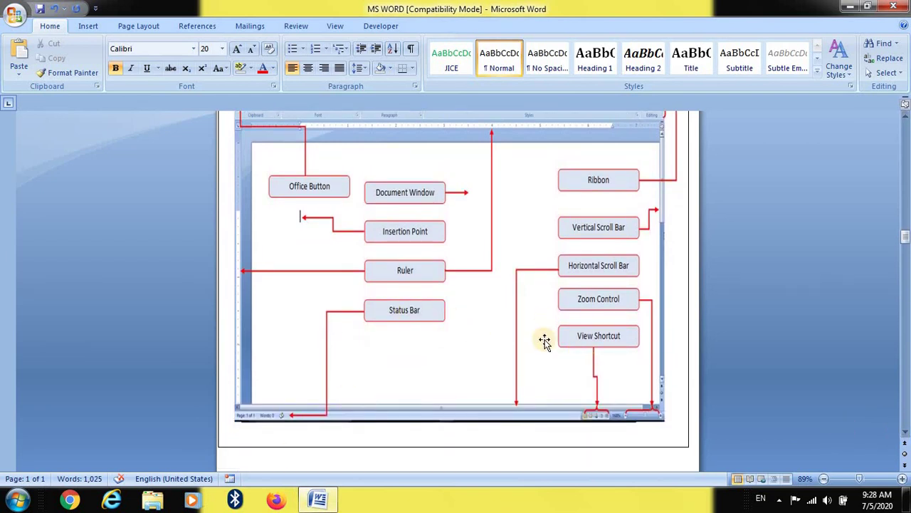
pyautogui.scroll(3, 544, 341)
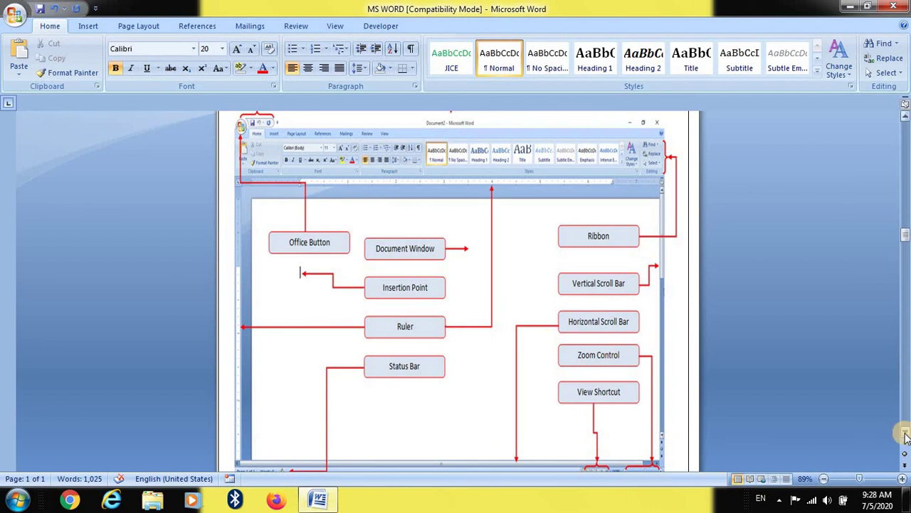
pyautogui.click(905, 434)
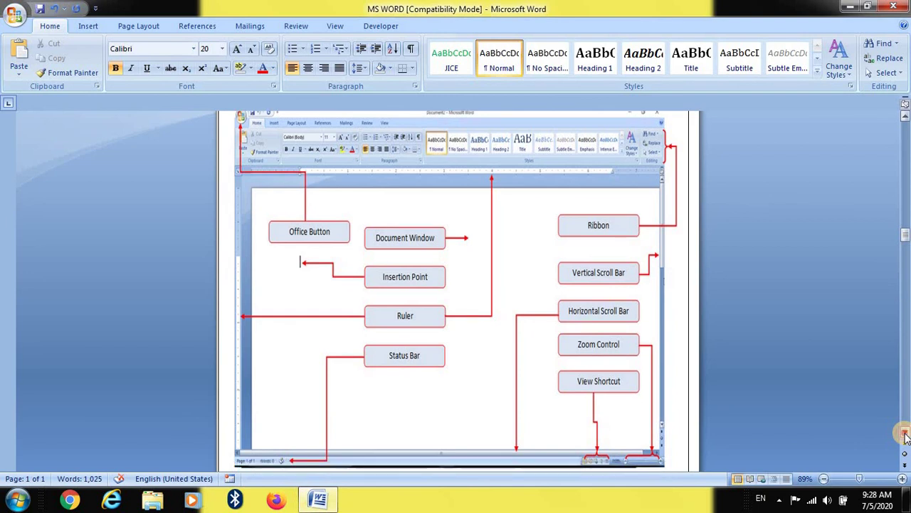
pyautogui.click(905, 434)
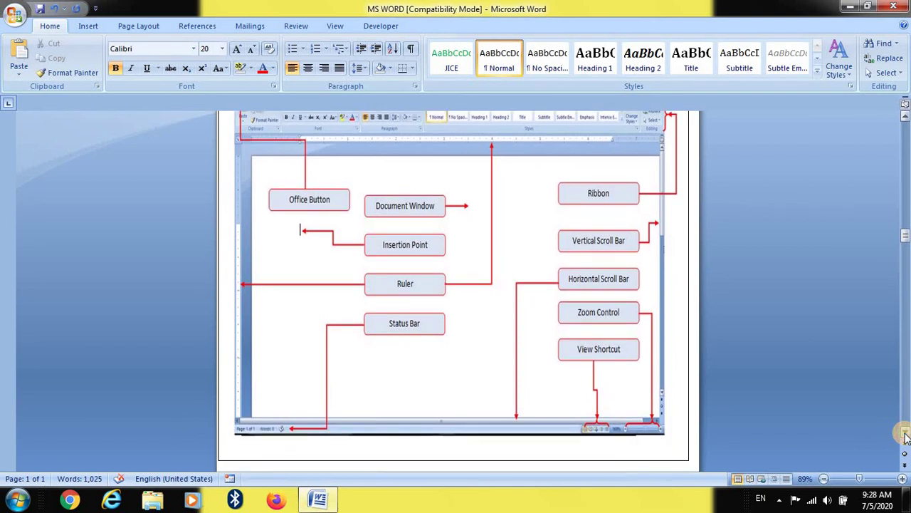
pyautogui.click(905, 234)
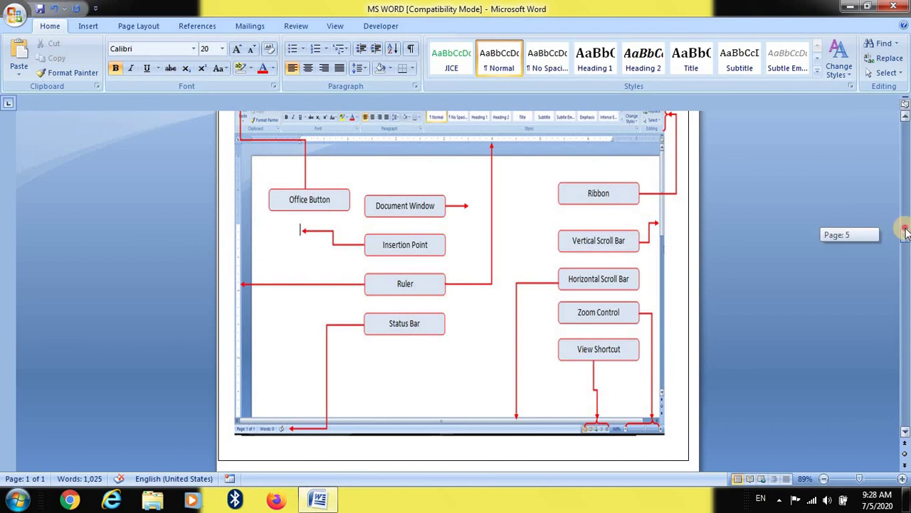
pyautogui.moveTo(905, 234); pyautogui.dragTo(905, 241)
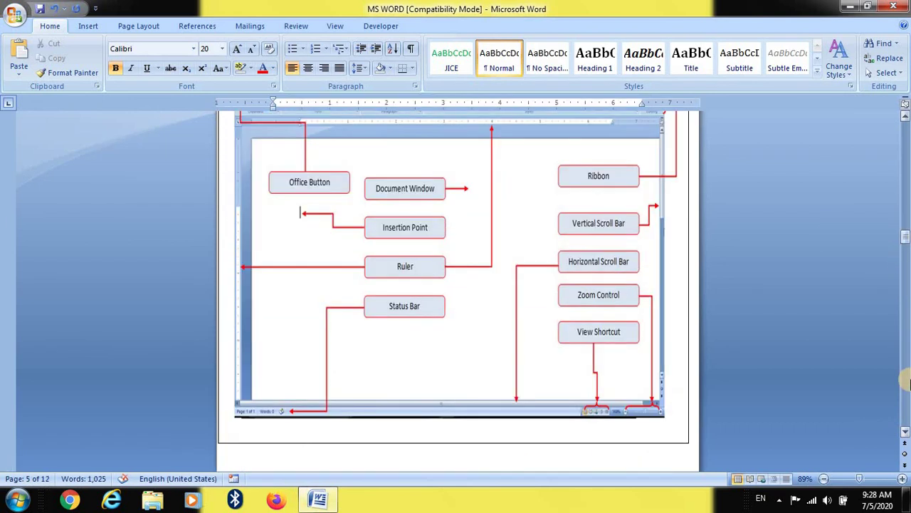
pyautogui.click(905, 239)
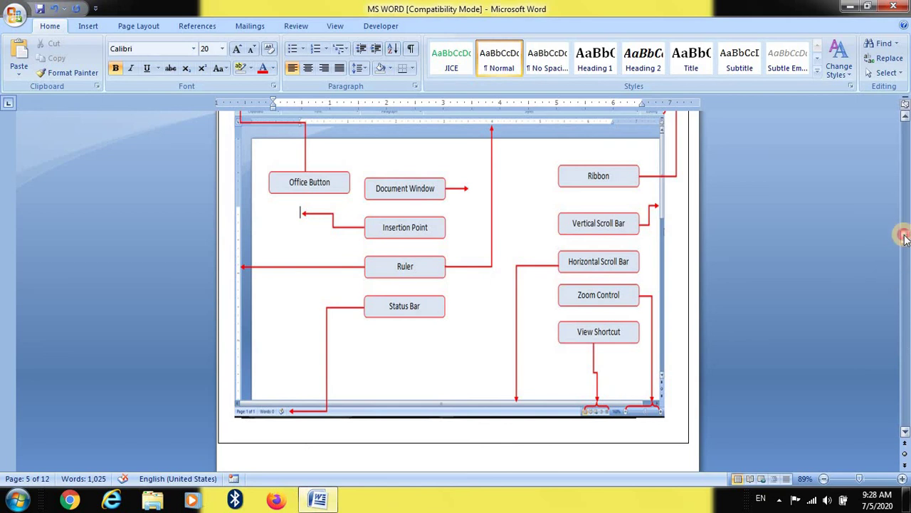
pyautogui.moveTo(905, 239); pyautogui.dragTo(904, 236)
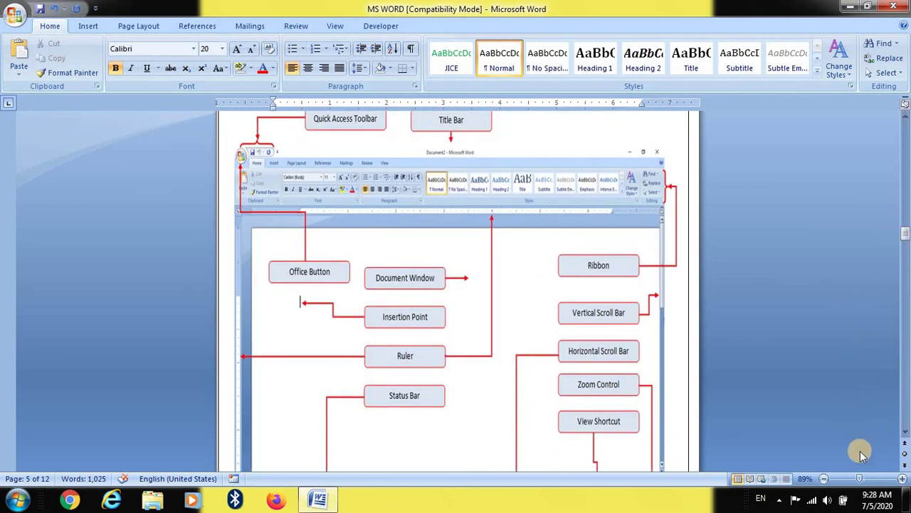
# Set the zoom back to 100% and bring page 6's list of eight window elements into view
pyautogui.click(856, 478)
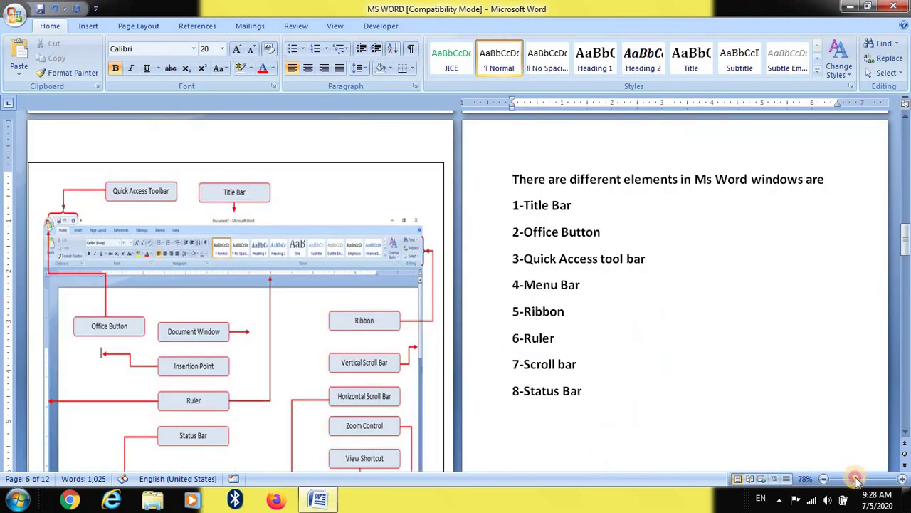
pyautogui.click(857, 479)
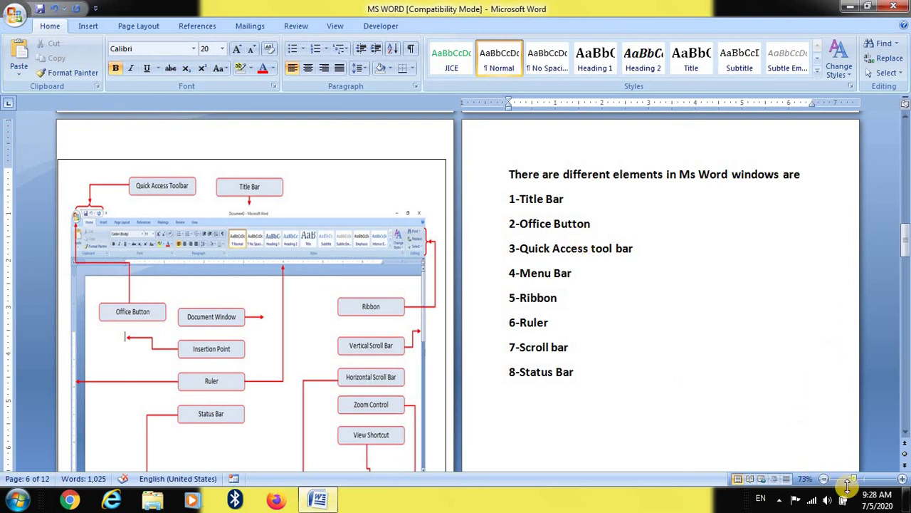
pyautogui.moveTo(855, 478); pyautogui.dragTo(862, 478)
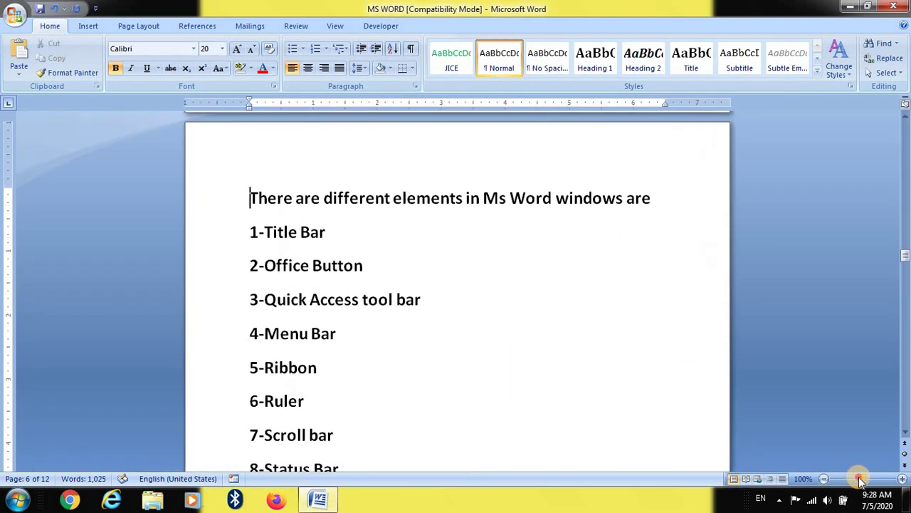
pyautogui.scroll(-3, 580, 212)
pyautogui.scroll(1, 577, 204)
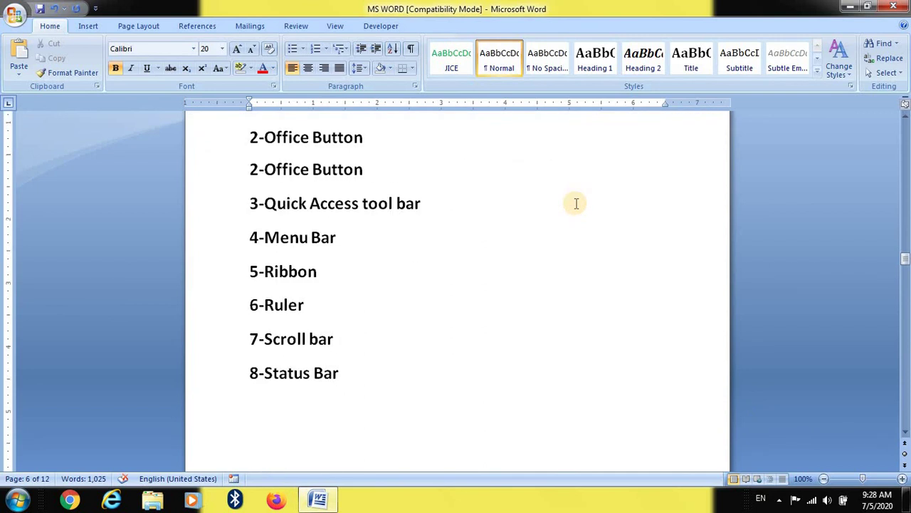
pyautogui.scroll(5, 576, 204)
pyautogui.scroll(3, 575, 205)
pyautogui.scroll(-3, 575, 205)
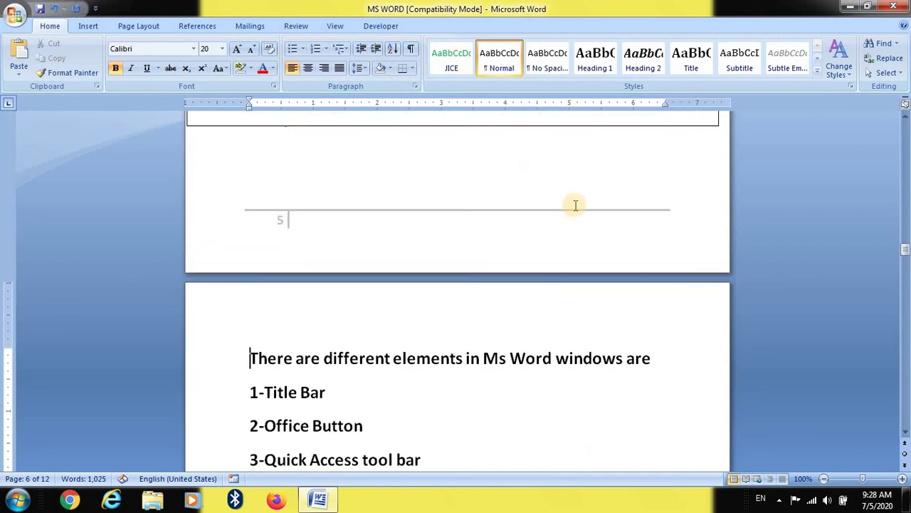